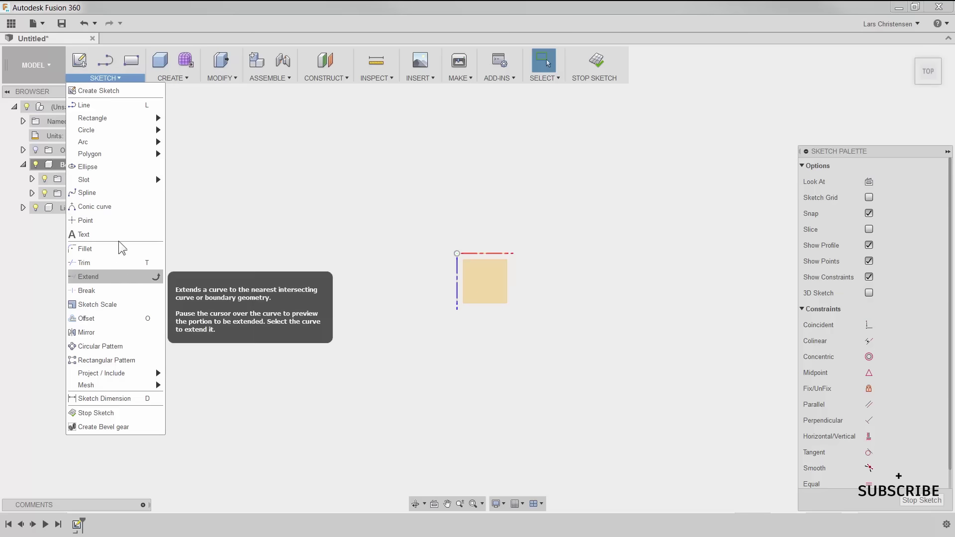
# Step: Find the Center Rectangle command by searching for "cen" and add it to the Sketch Toolbox
pyautogui.click(291, 257)
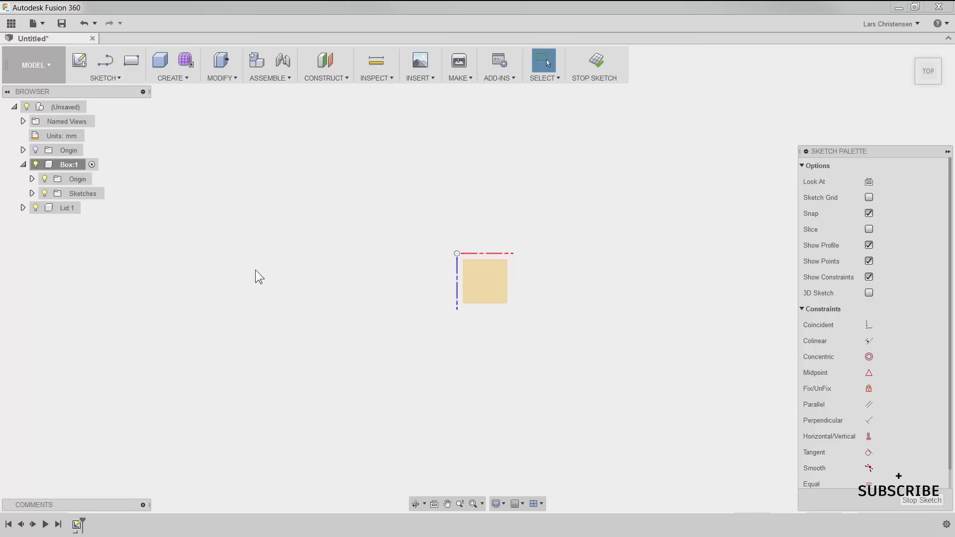
pyautogui.press('s')
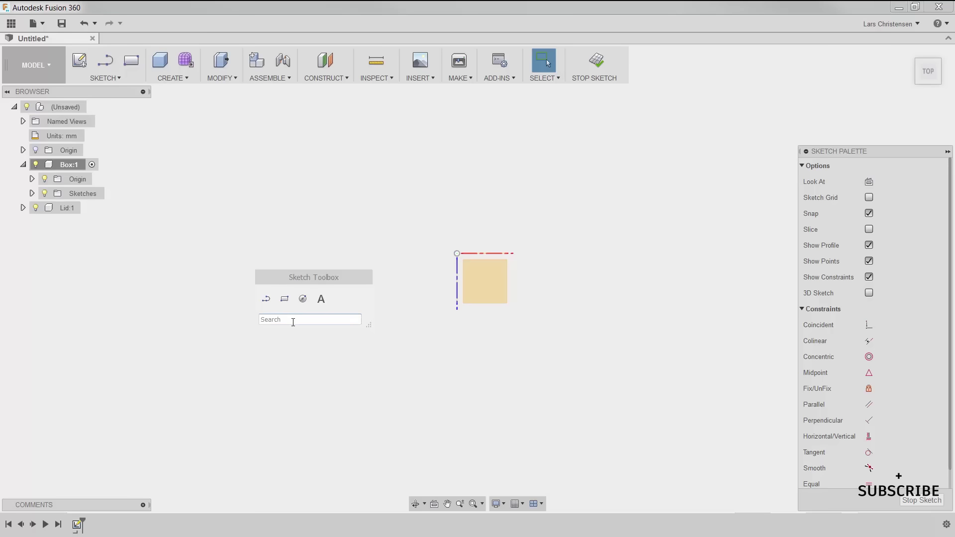
pyautogui.write('c')
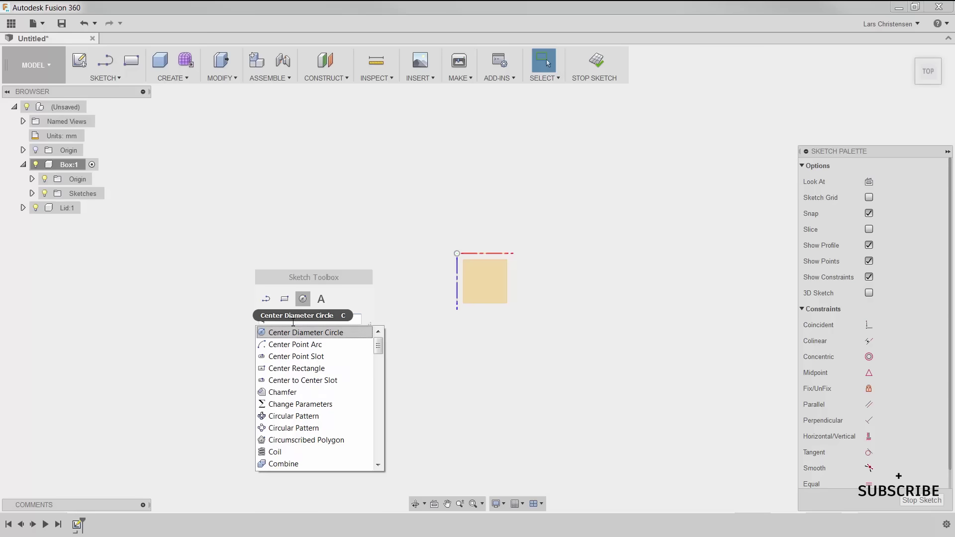
pyautogui.write('en')
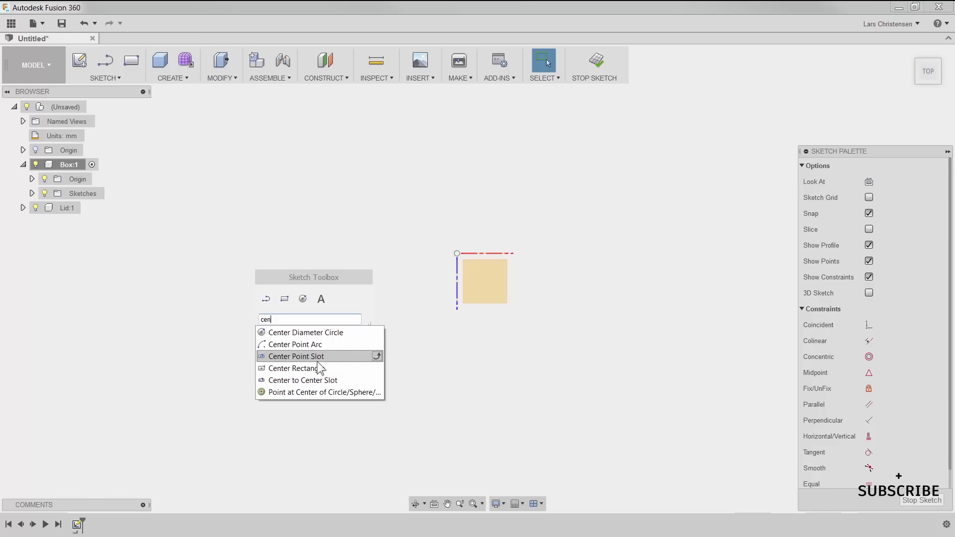
pyautogui.click(377, 368)
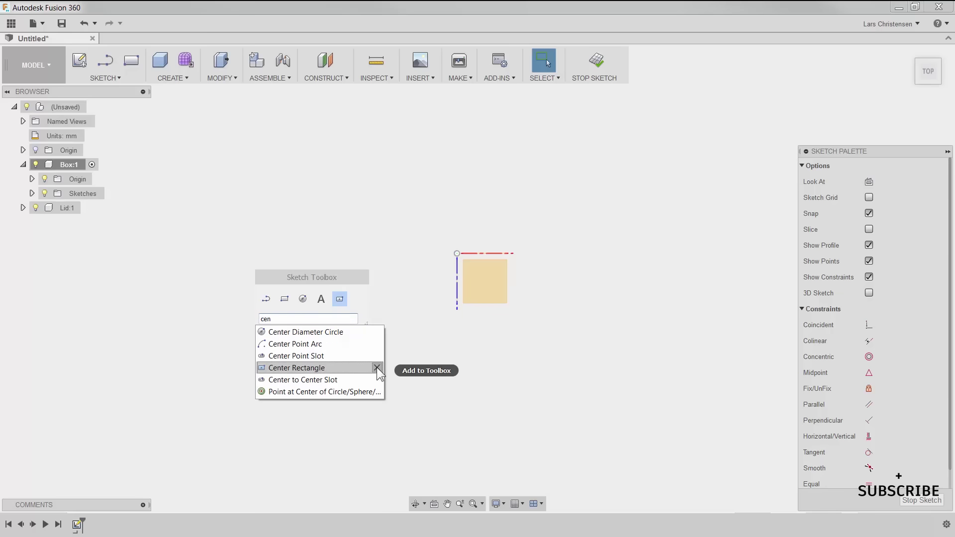
pyautogui.click(354, 301)
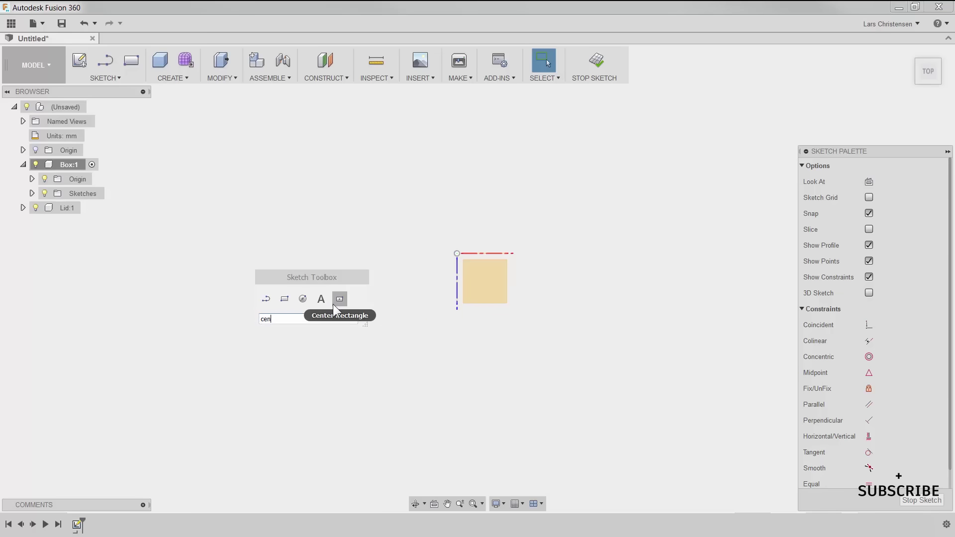
pyautogui.click(252, 211)
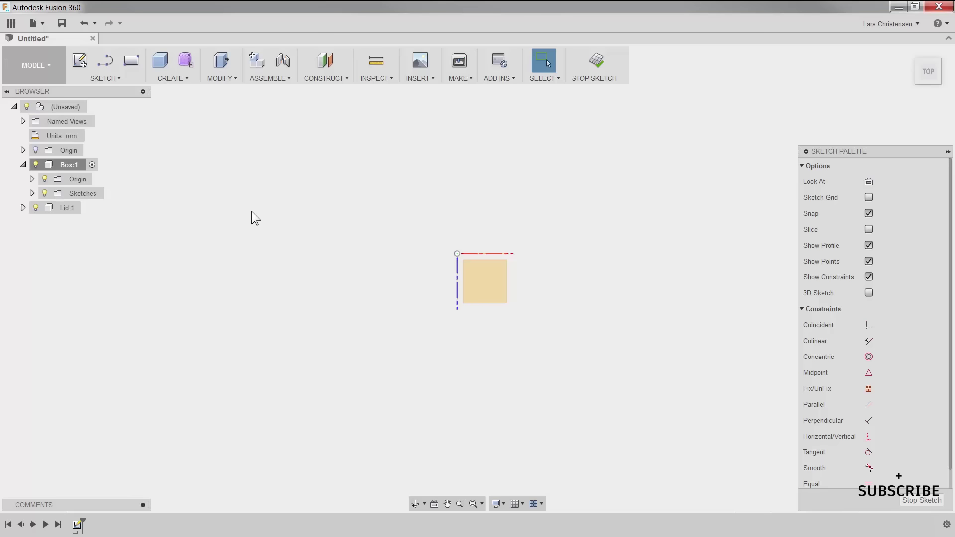
# Step: Sketch a center rectangle on the origin, 83 mm wide and 34 mm high
pyautogui.press('s')
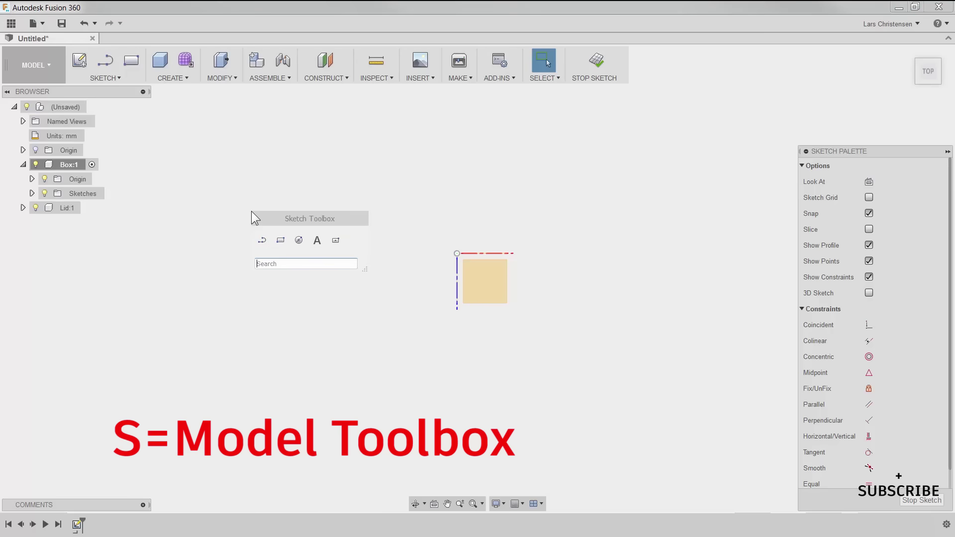
pyautogui.click(462, 139)
pyautogui.press('s')
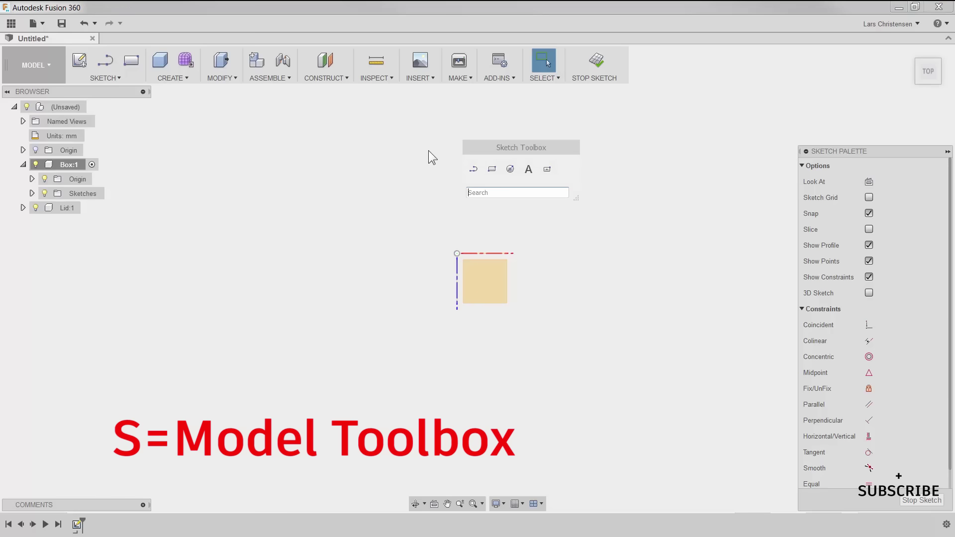
pyautogui.click(548, 170)
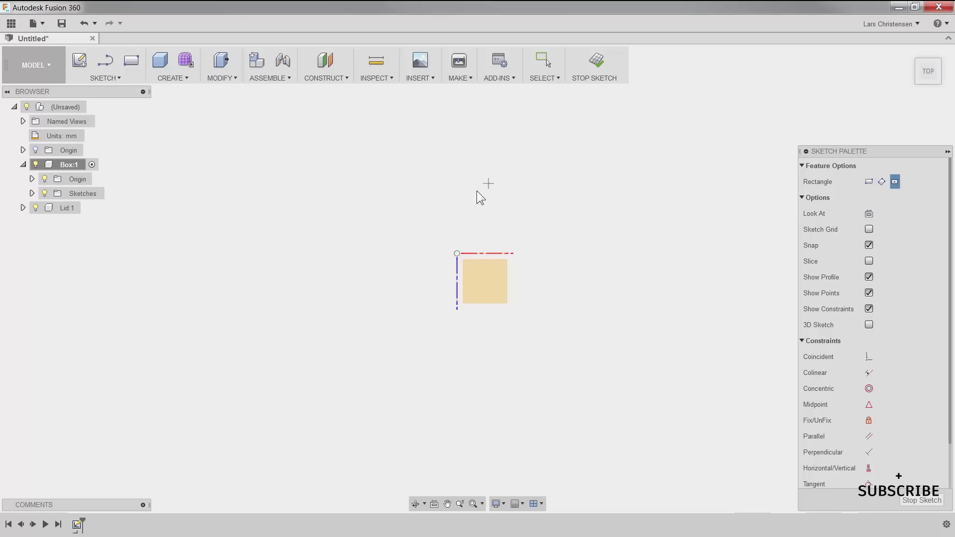
pyautogui.click(462, 253)
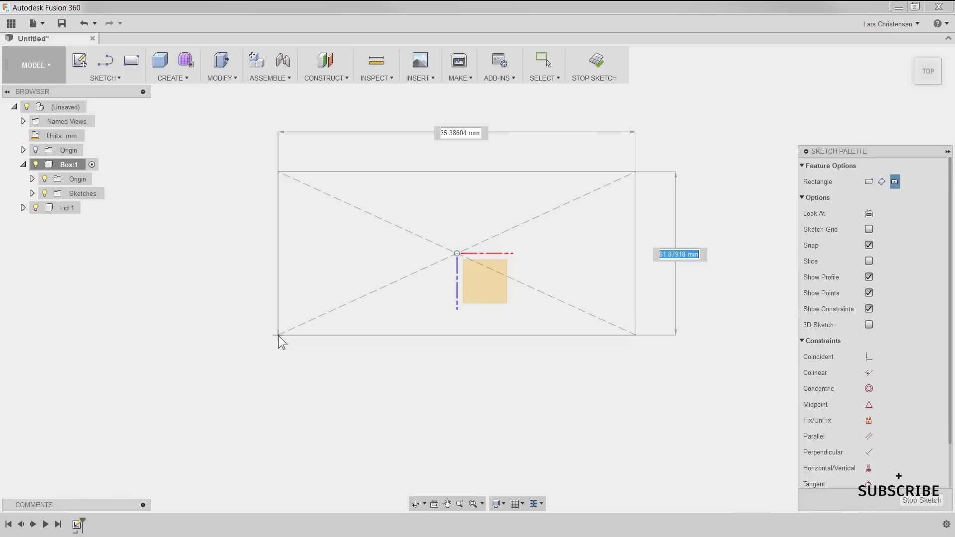
pyautogui.write('34')
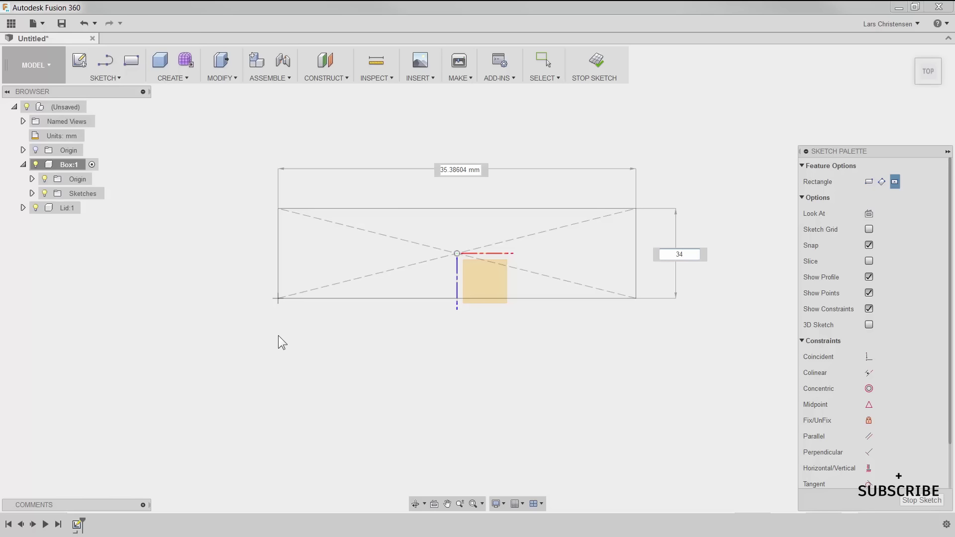
pyautogui.press('Tab')
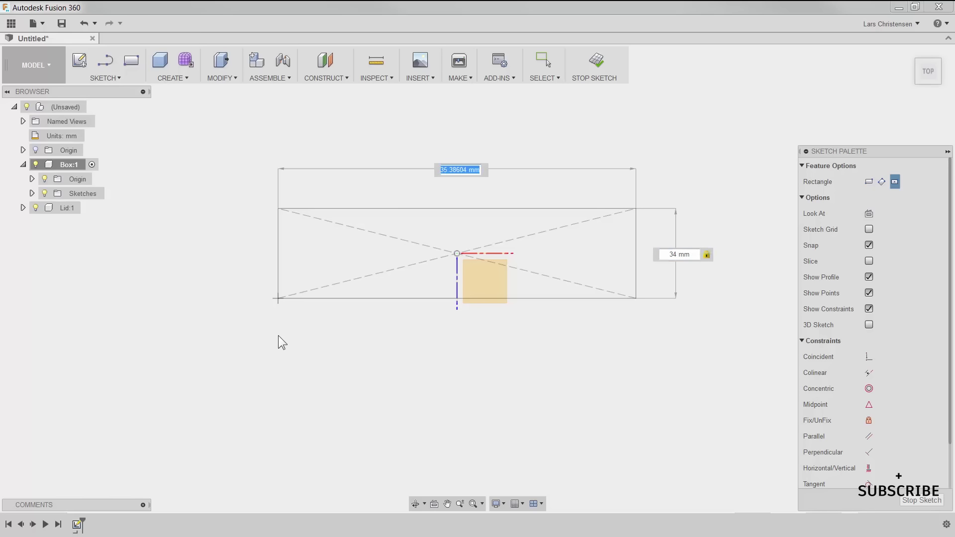
pyautogui.write('83')
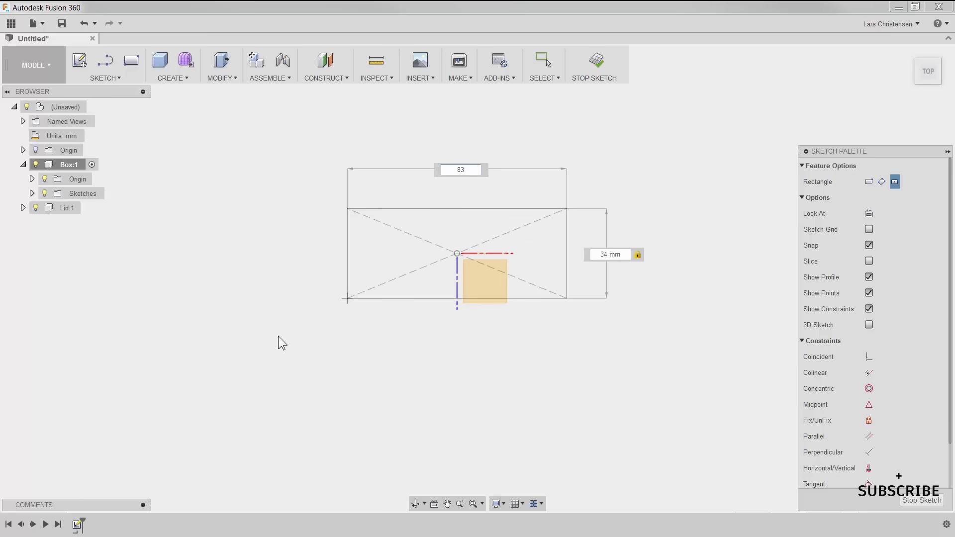
pyautogui.press('Return')
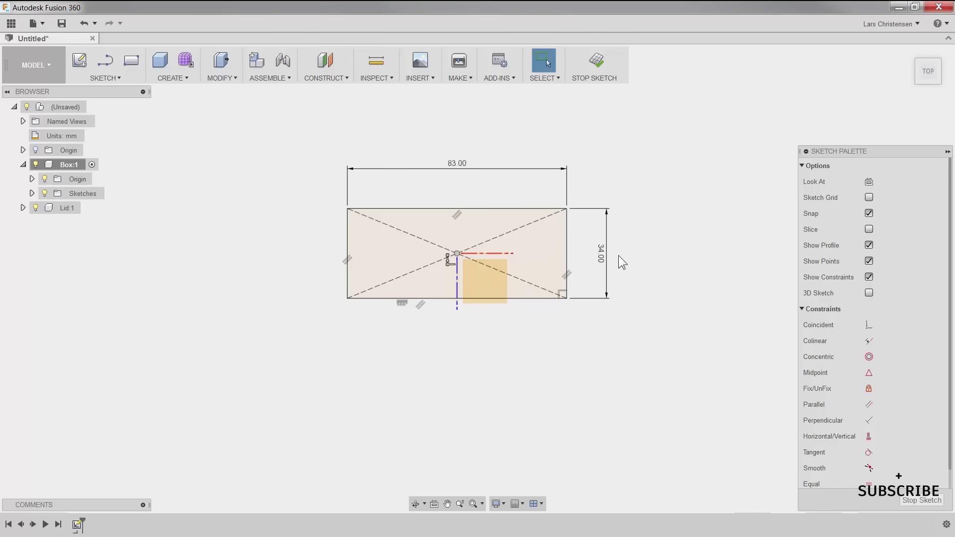
# Step: Extrude the rectangle profile upward 38 mm as a new body using Press Pull
pyautogui.scroll(2, 636, 224)
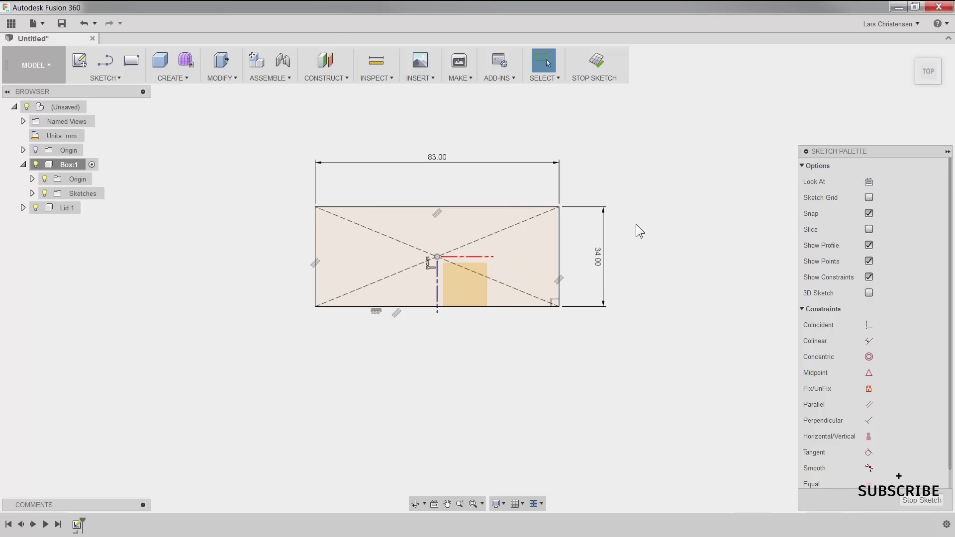
pyautogui.scroll(2, 467, 192)
pyautogui.scroll(1, 467, 192)
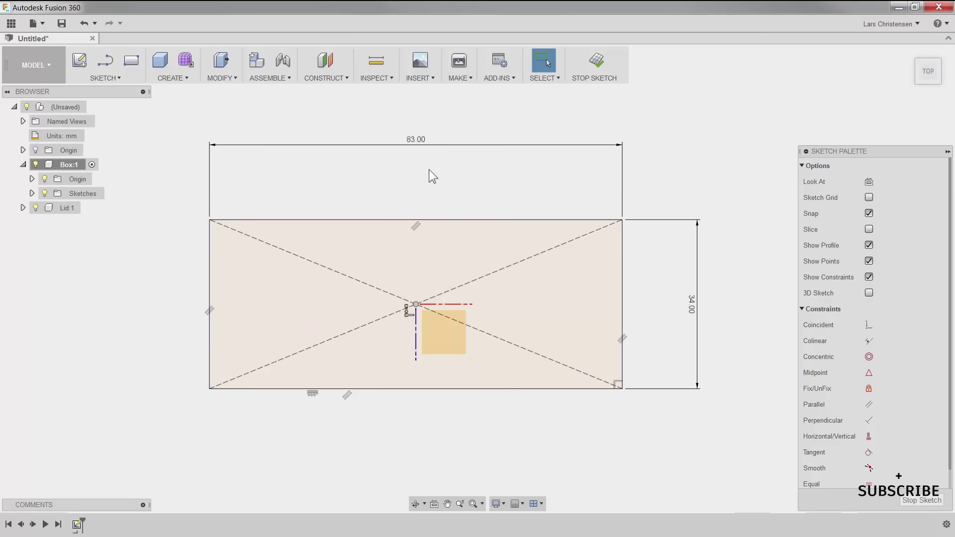
pyautogui.click(416, 227)
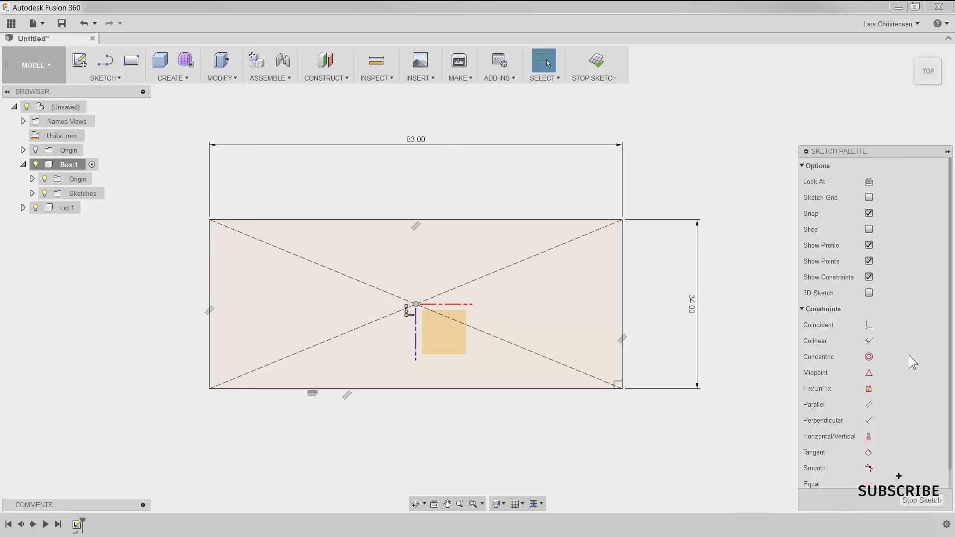
pyautogui.scroll(-1, 911, 358)
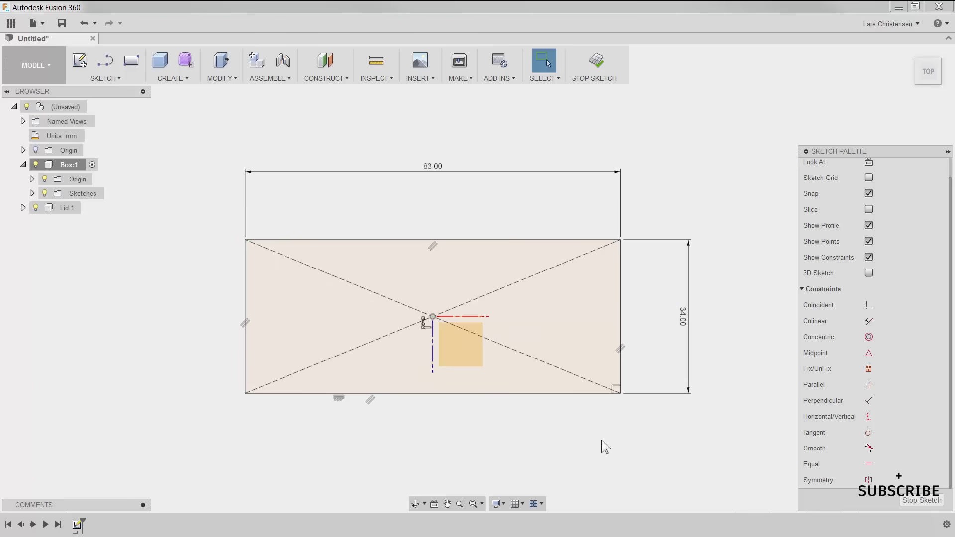
pyautogui.scroll(-1, 554, 432)
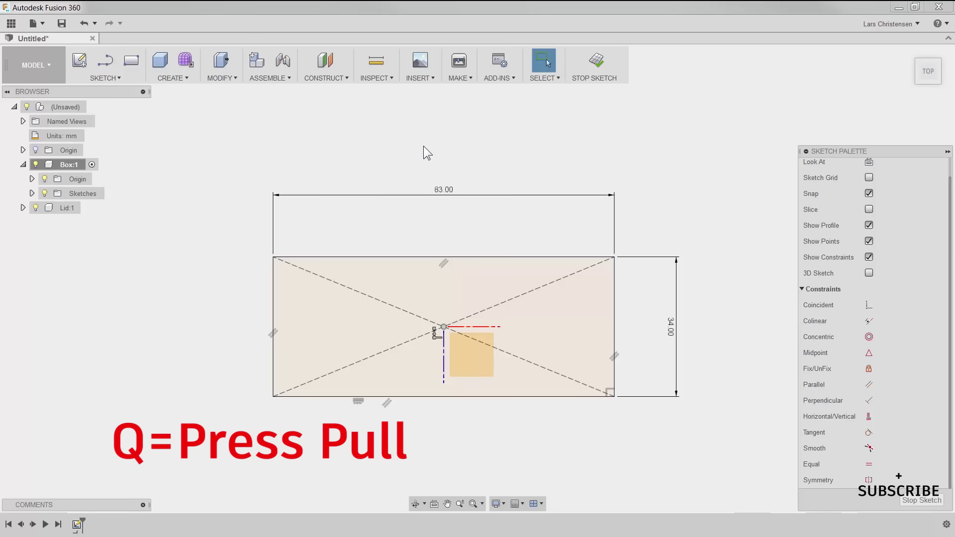
pyautogui.press('q')
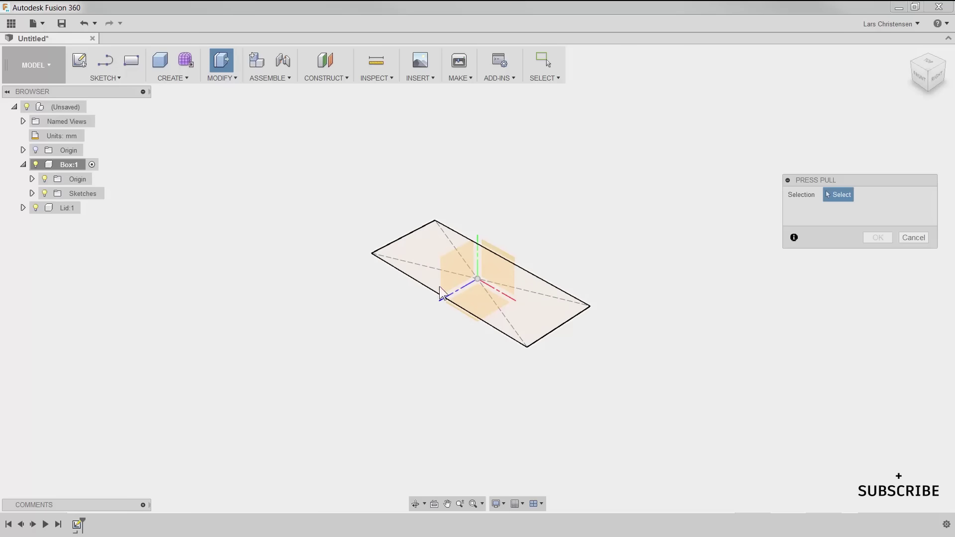
pyautogui.click(529, 309)
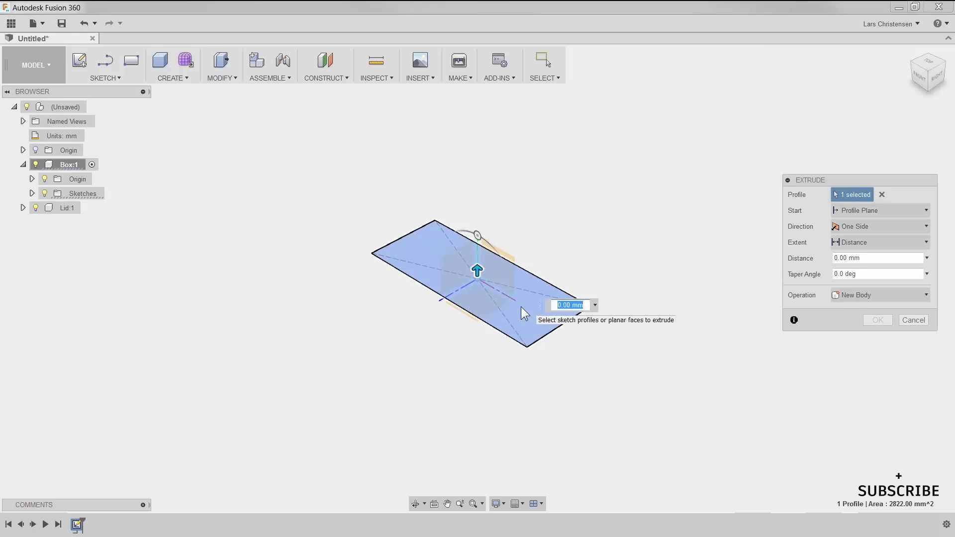
pyautogui.moveTo(478, 271); pyautogui.dragTo(479, 178)
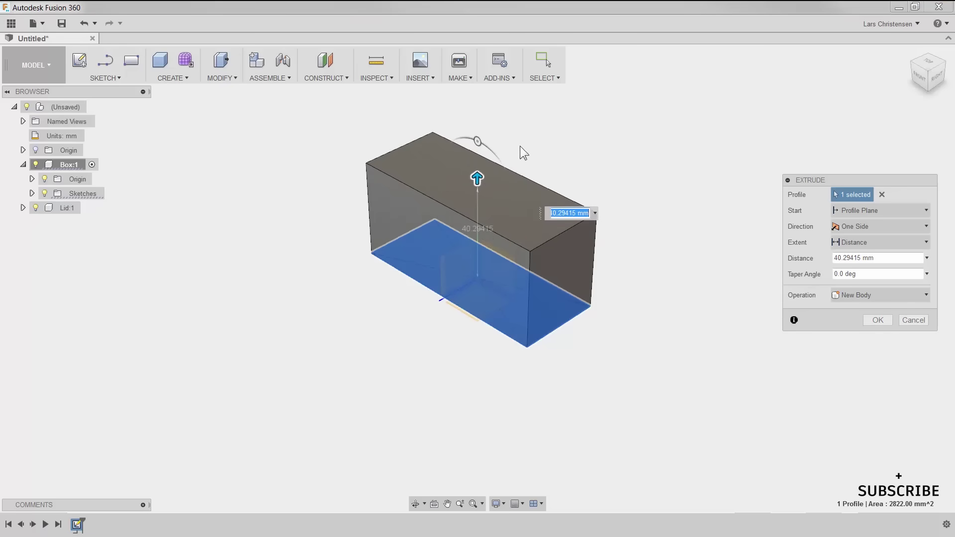
pyautogui.scroll(3, 547, 142)
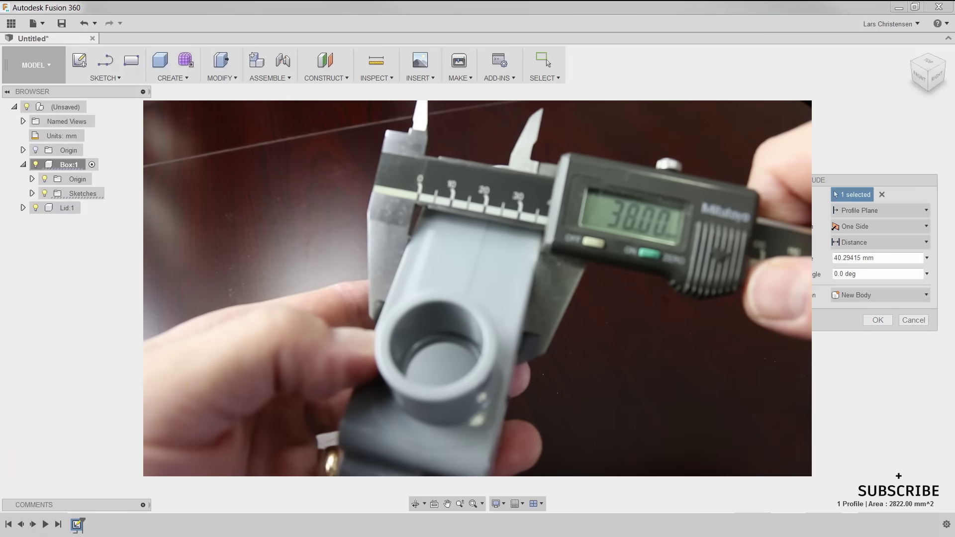
pyautogui.write('38')
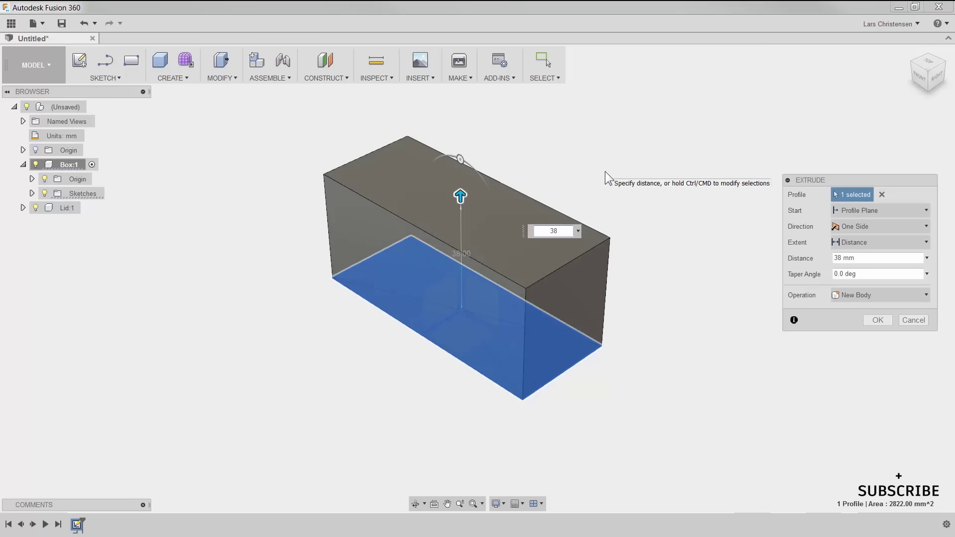
pyautogui.press('Return')
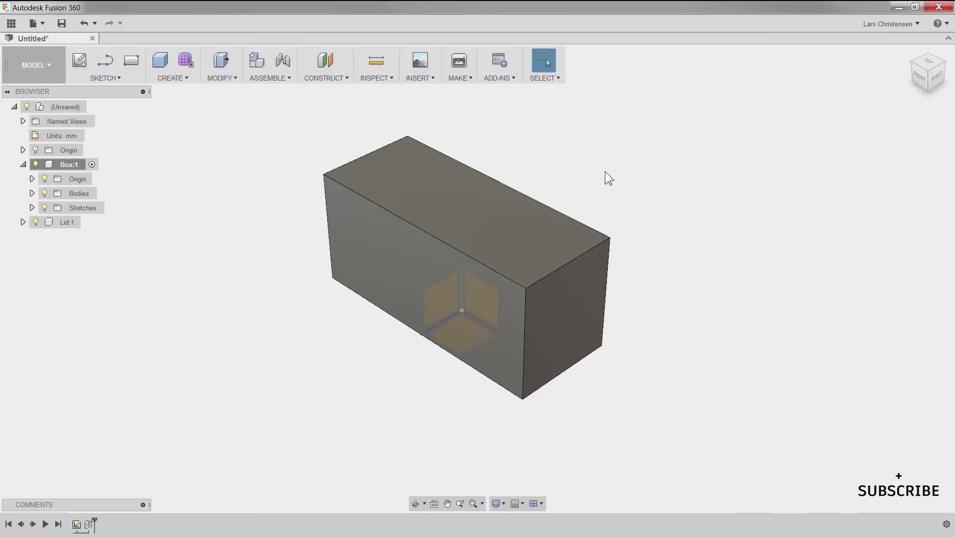
# Step: Create a new sketch on the top face of the box body
pyautogui.rightClick(447, 194)
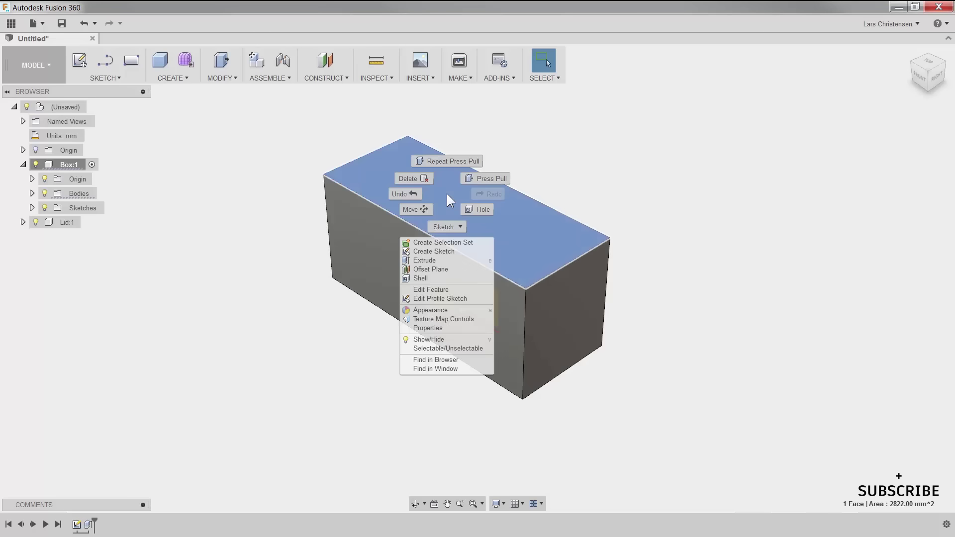
pyautogui.click(436, 253)
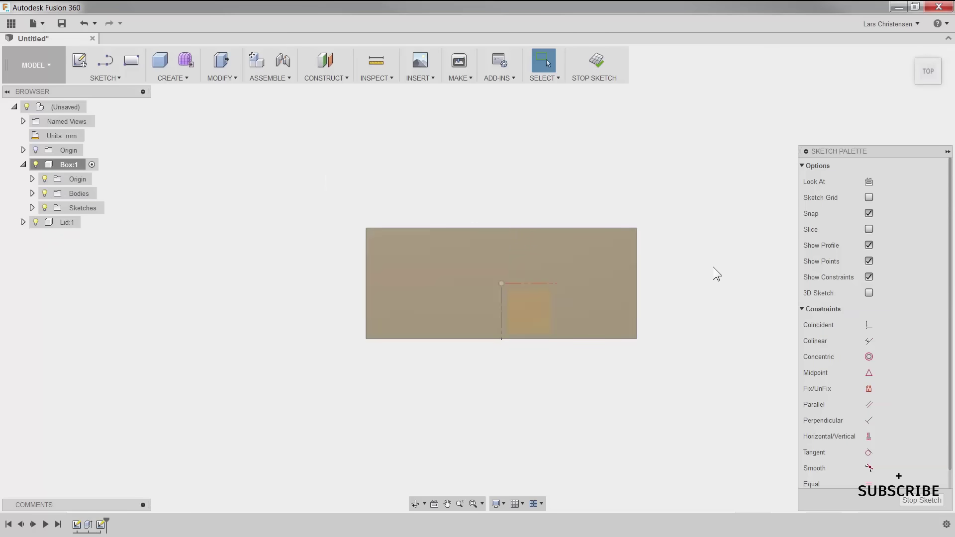
pyautogui.scroll(5, 672, 262)
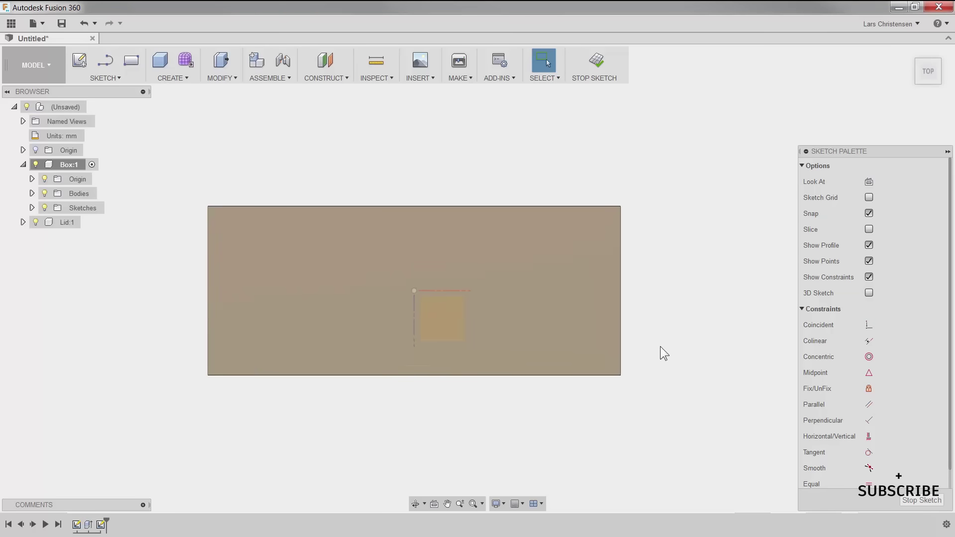
pyautogui.press('s')
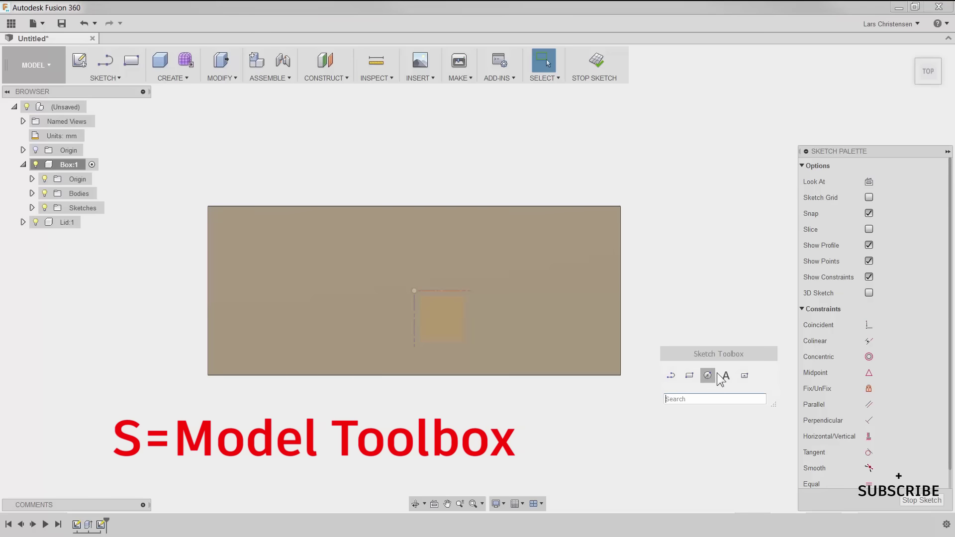
pyautogui.click(745, 376)
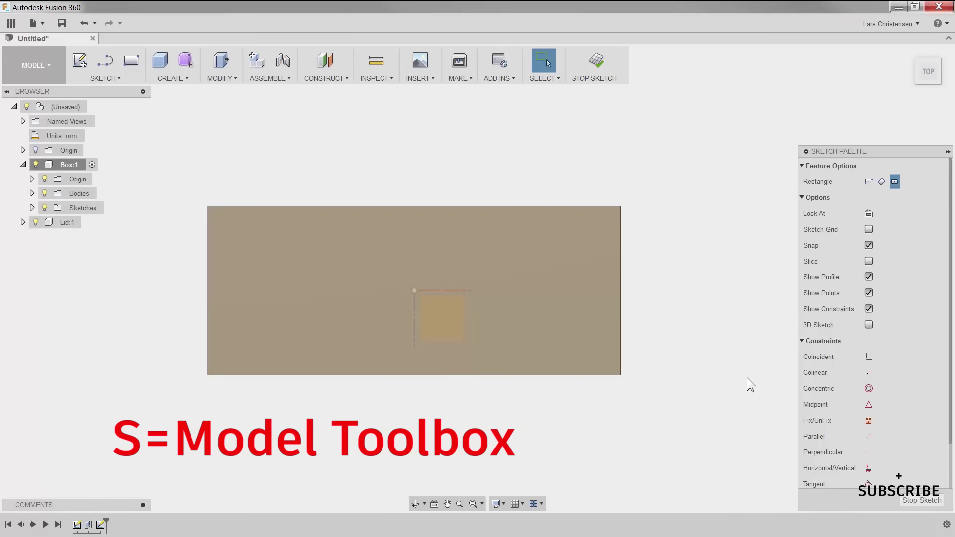
pyautogui.click(415, 290)
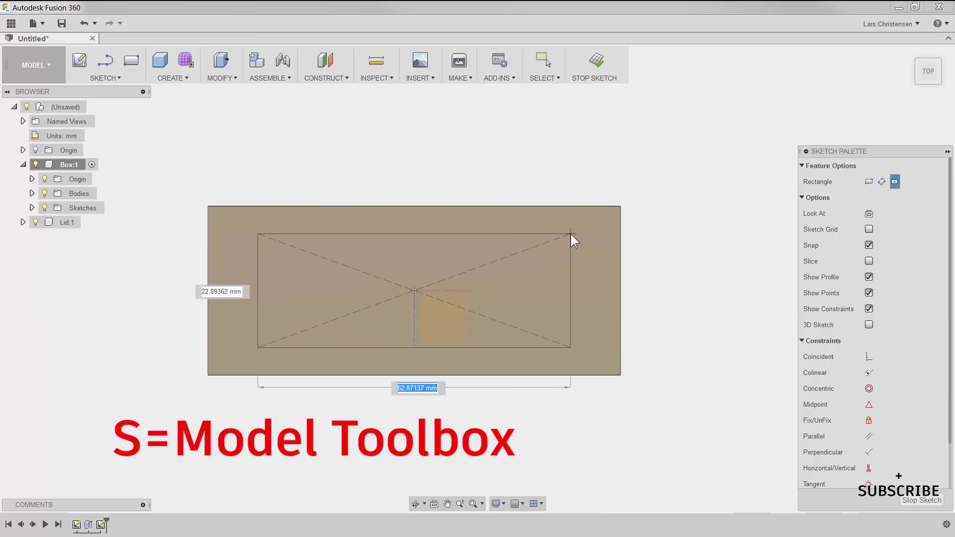
pyautogui.press('Escape')
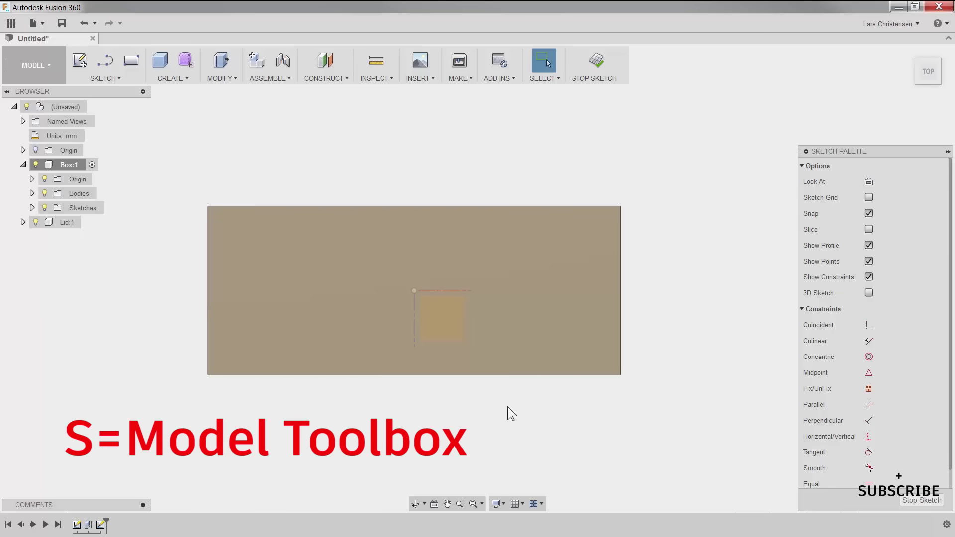
# Step: Offset the outline of the box's top face 4 mm inward with the Offset command
pyautogui.press('s')
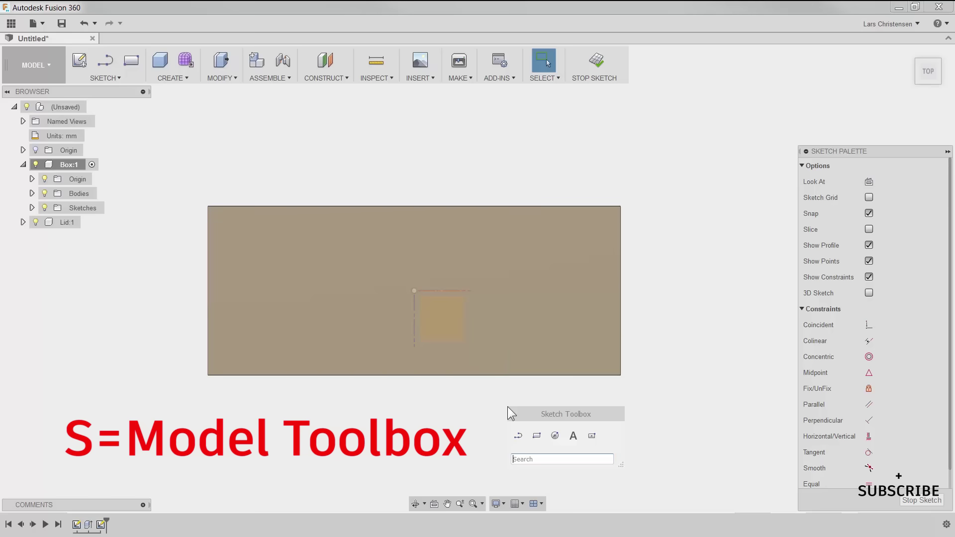
pyautogui.write('of')
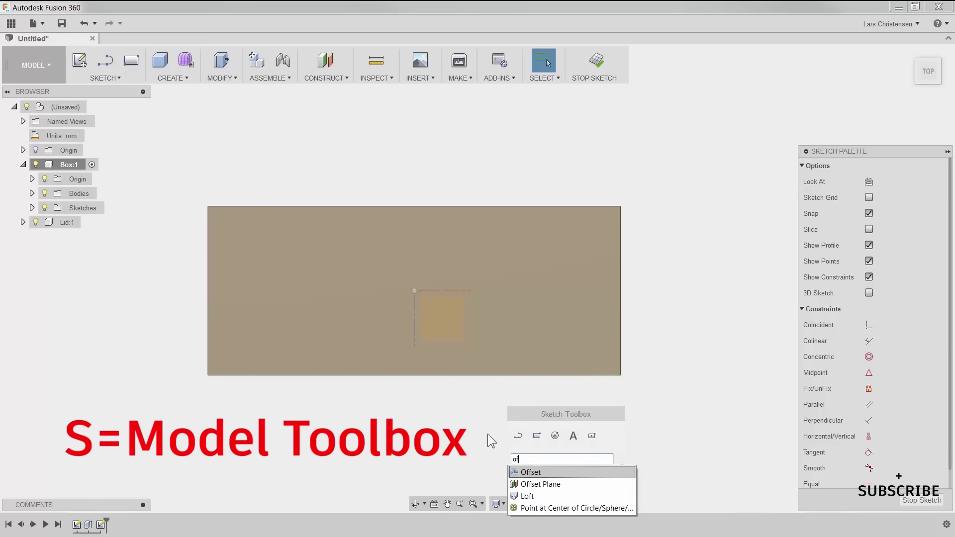
pyautogui.click(531, 473)
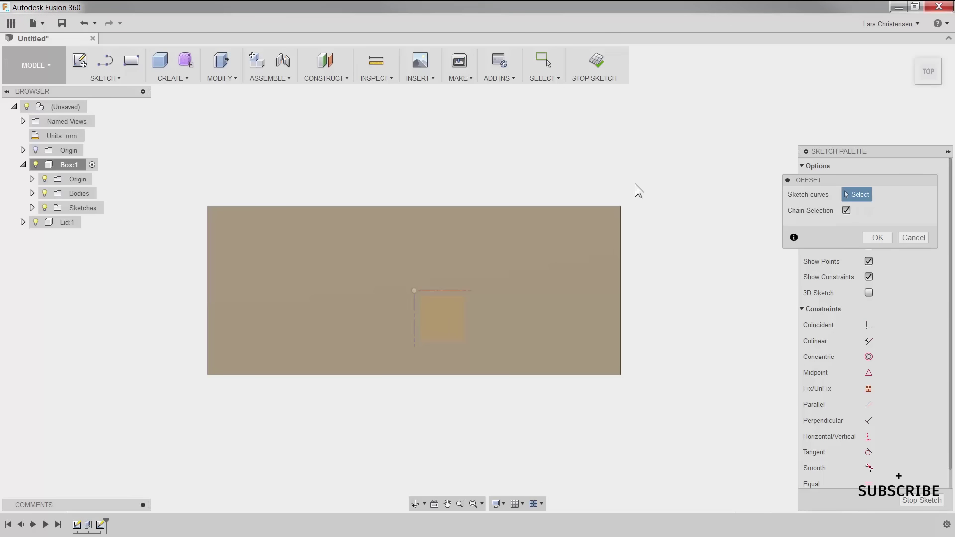
pyautogui.click(498, 206)
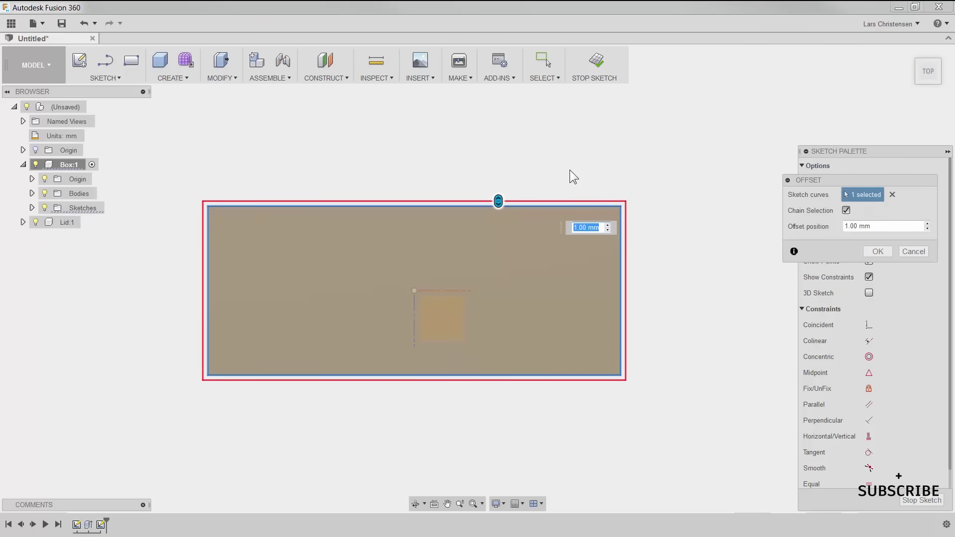
pyautogui.moveTo(503, 198); pyautogui.dragTo(496, 226)
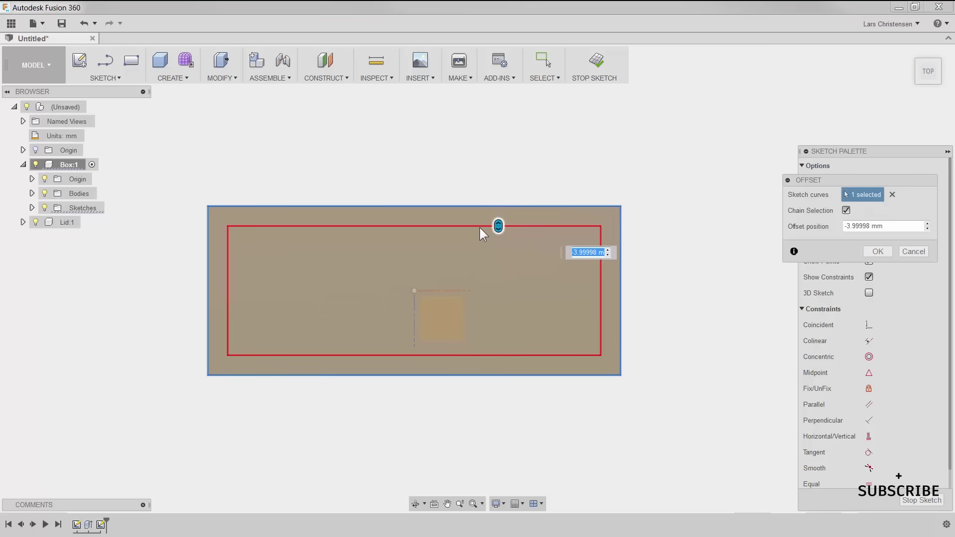
pyautogui.write('-4')
pyautogui.press('Return')
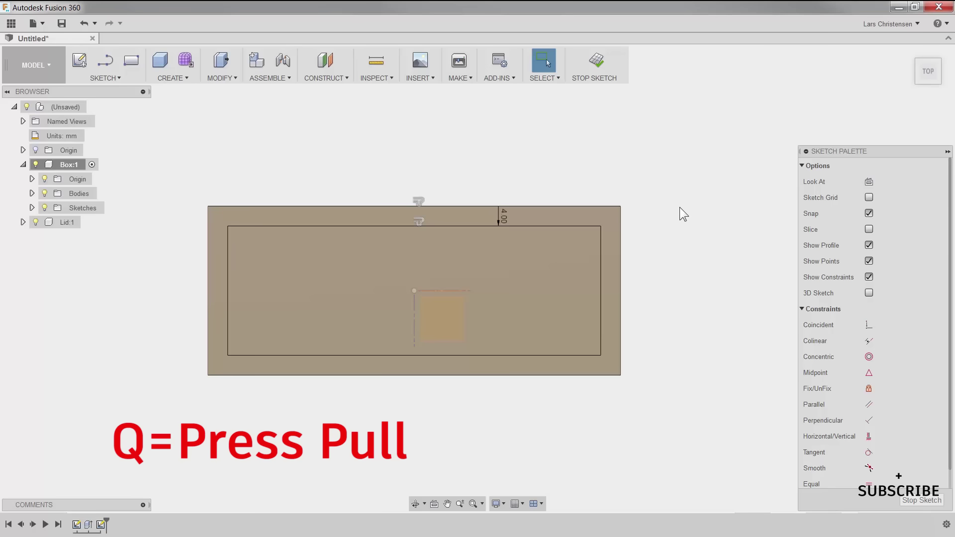
# Step: Use Press Pull on the inner rectangle profile to preview a cut about 16.5 mm down into the box
pyautogui.press('q')
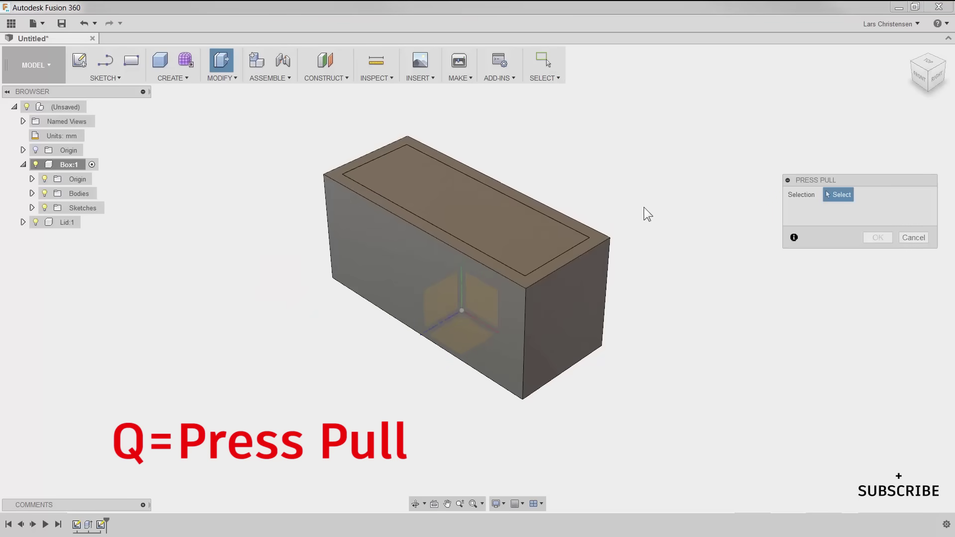
pyautogui.click(449, 202)
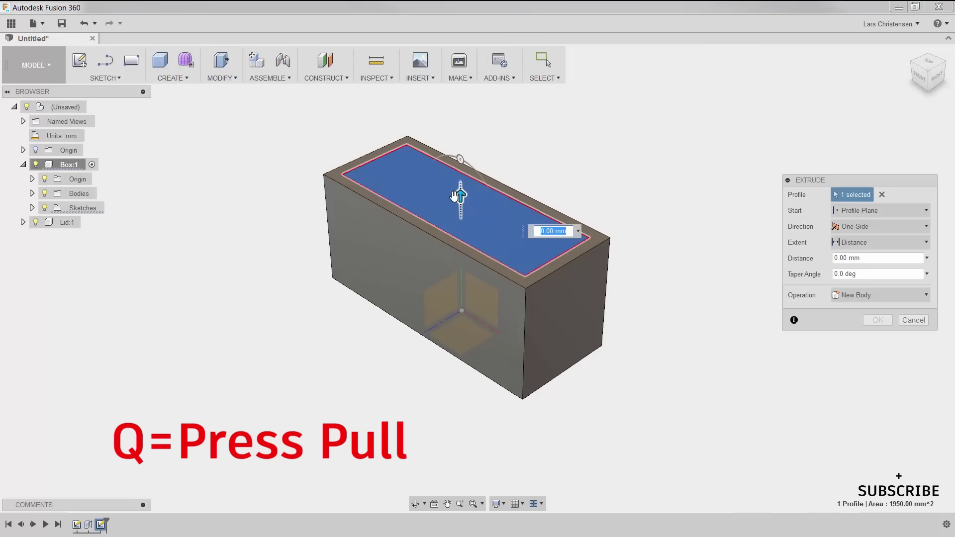
pyautogui.moveTo(457, 199); pyautogui.dragTo(318, 141)
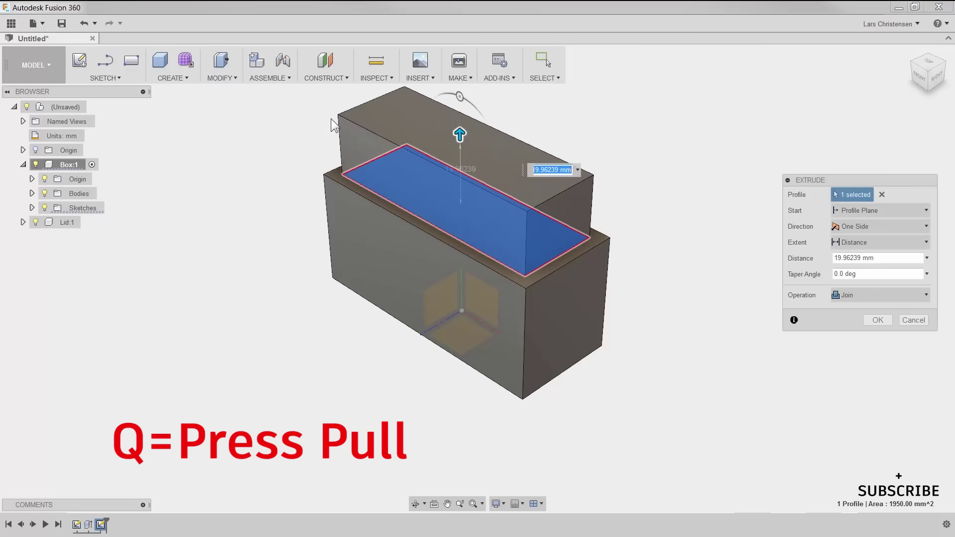
pyautogui.moveTo(458, 133); pyautogui.dragTo(461, 249)
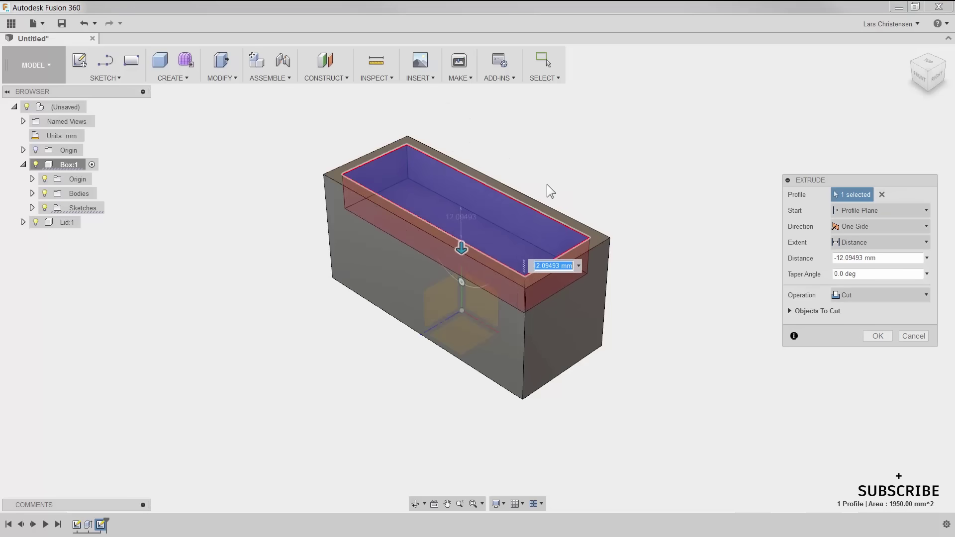
pyautogui.scroll(1, 546, 185)
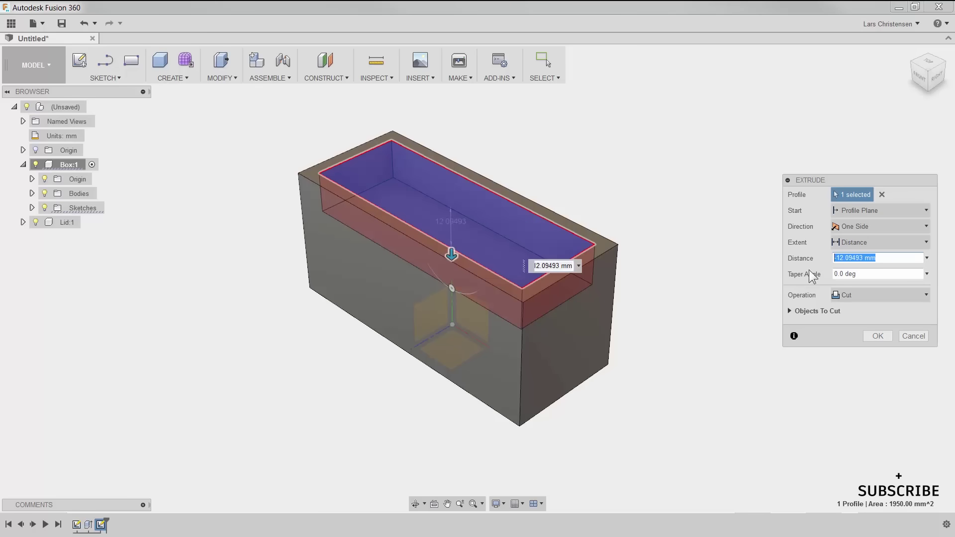
pyautogui.moveTo(451, 254)
pyautogui.mouseDown()
pyautogui.moveTo(450, 242)
pyautogui.moveTo(452, 271)
pyautogui.moveTo(450, 230)
pyautogui.moveTo(442, 293)
pyautogui.moveTo(451, 268)
pyautogui.mouseUp()
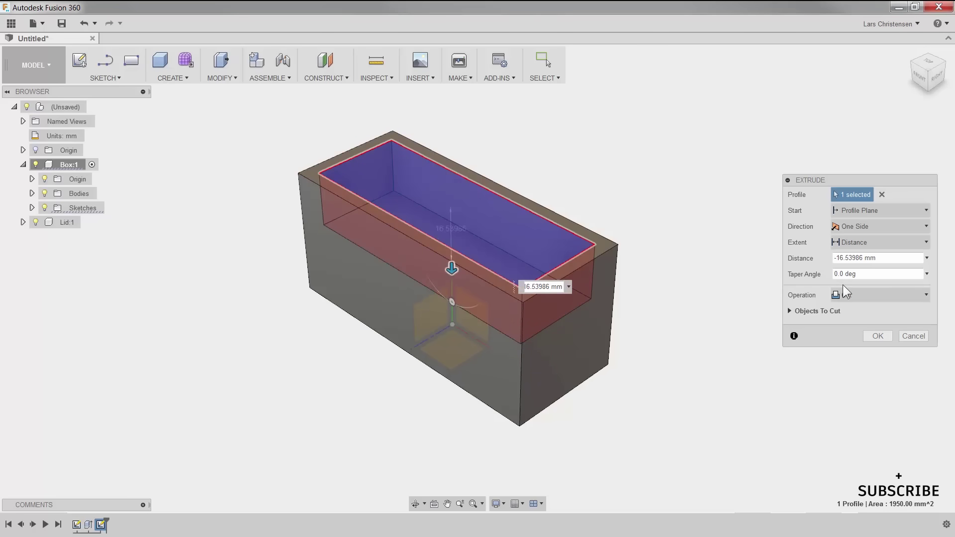
# Step: Set the cut's extent to To Object, ending at the box's bottom face with an offset of -4 mm
pyautogui.click(863, 243)
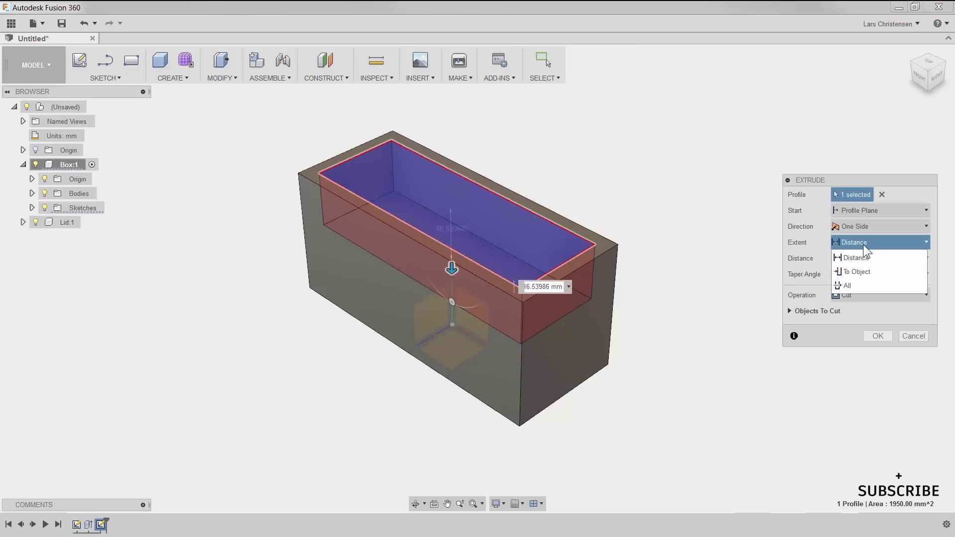
pyautogui.click(855, 272)
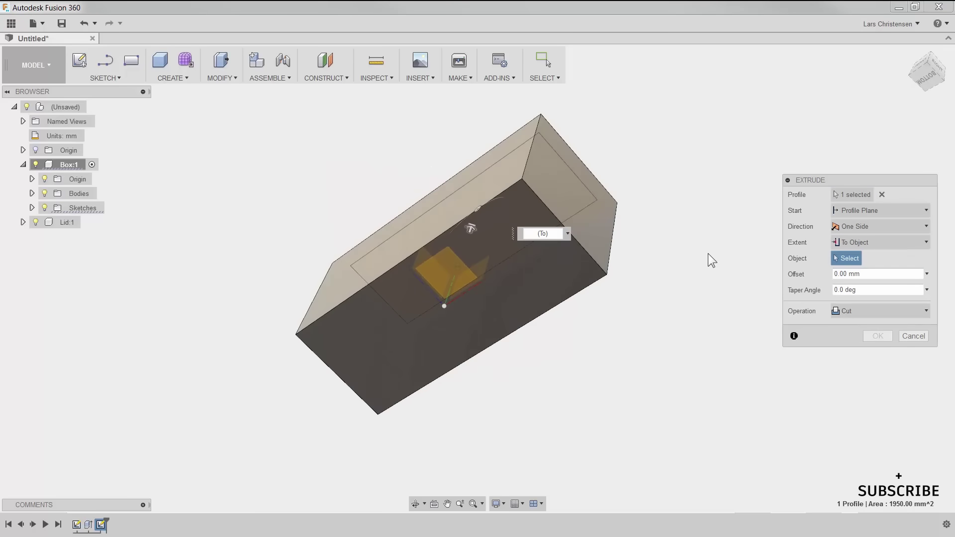
pyautogui.click(527, 290)
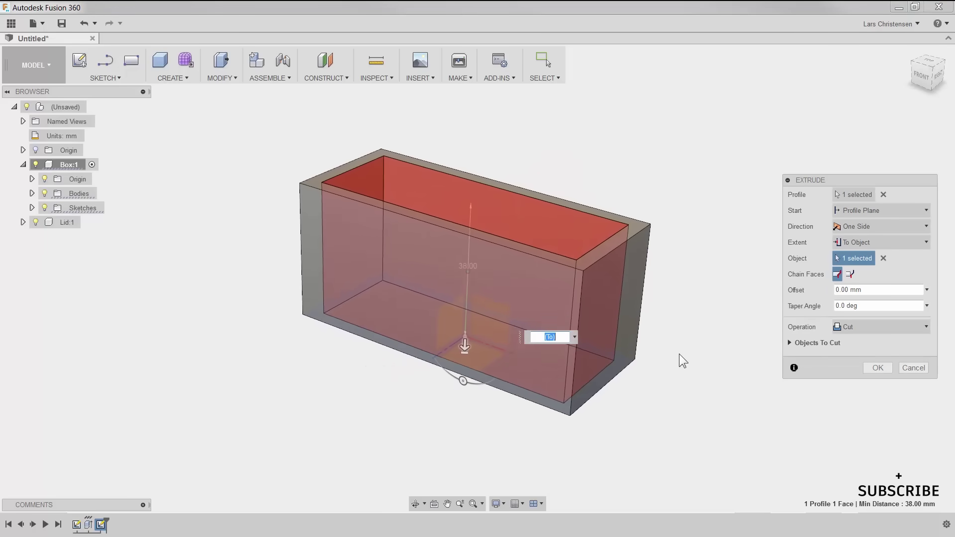
pyautogui.moveTo(868, 289); pyautogui.dragTo(833, 290)
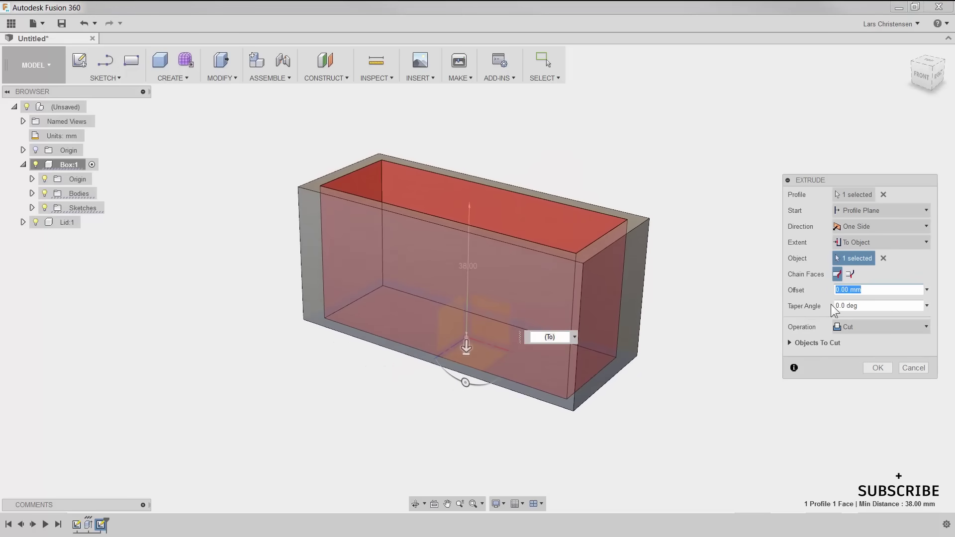
pyautogui.write('-4.')
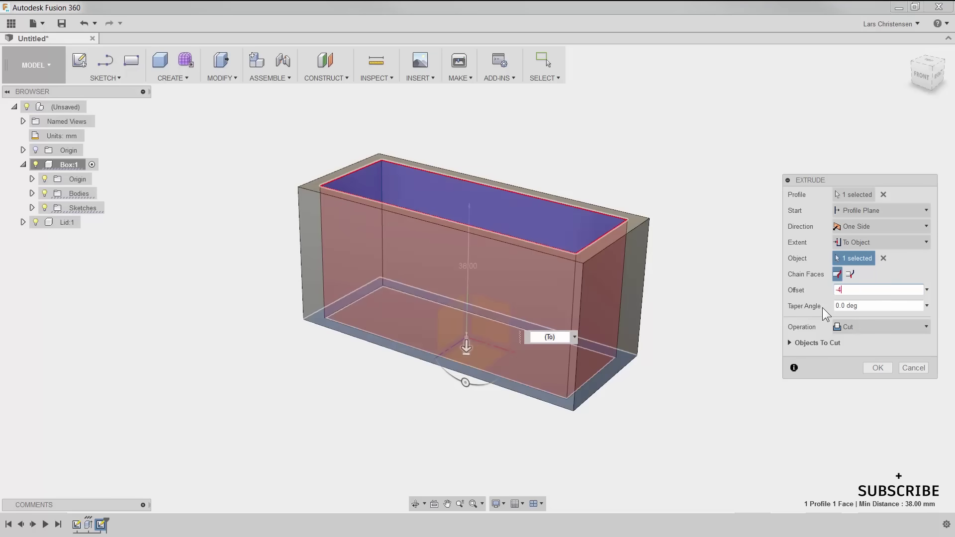